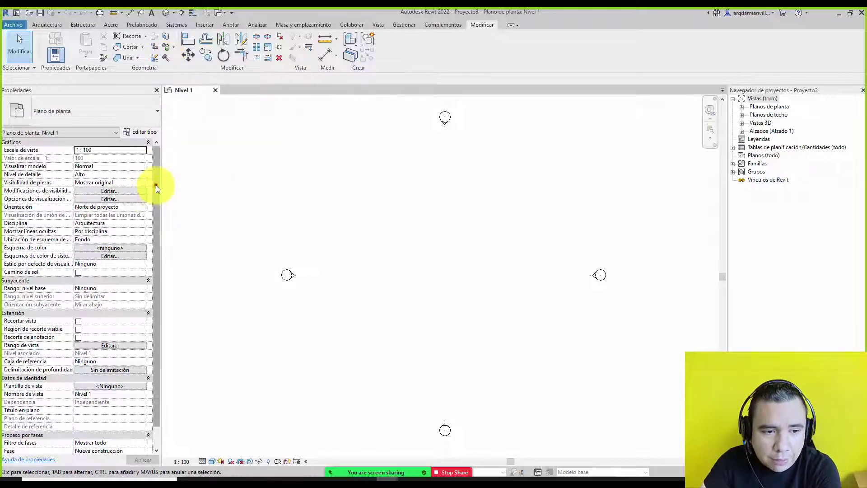
Step: Keep the Nivel 1 view's Fase set to Nueva construcción in Properties
{"action": "scroll", "coordinate": [156, 185], "scroll_direction": "down", "scroll_amount": 1}
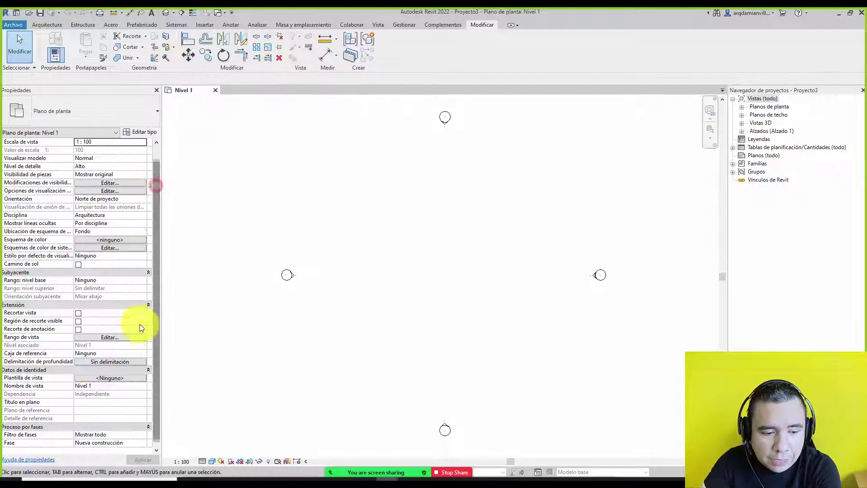
{"action": "left_click", "coordinate": [144, 446]}
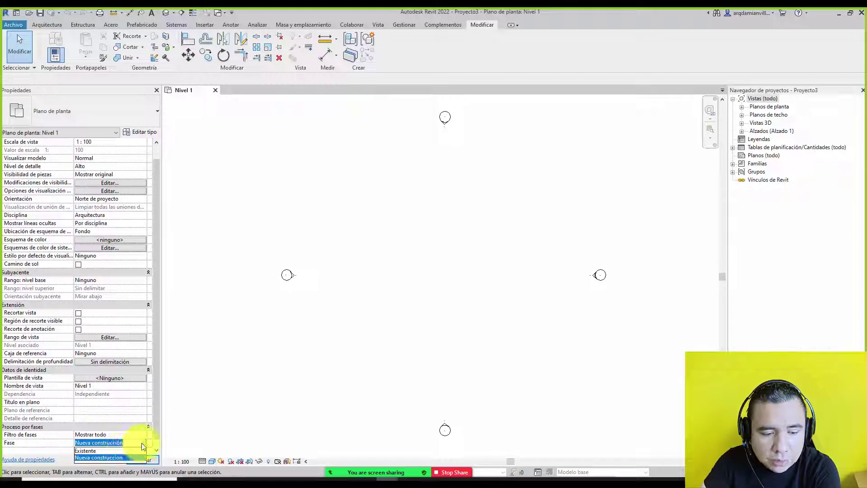
{"action": "left_click", "coordinate": [142, 446]}
{"action": "left_click", "coordinate": [386, 229]}
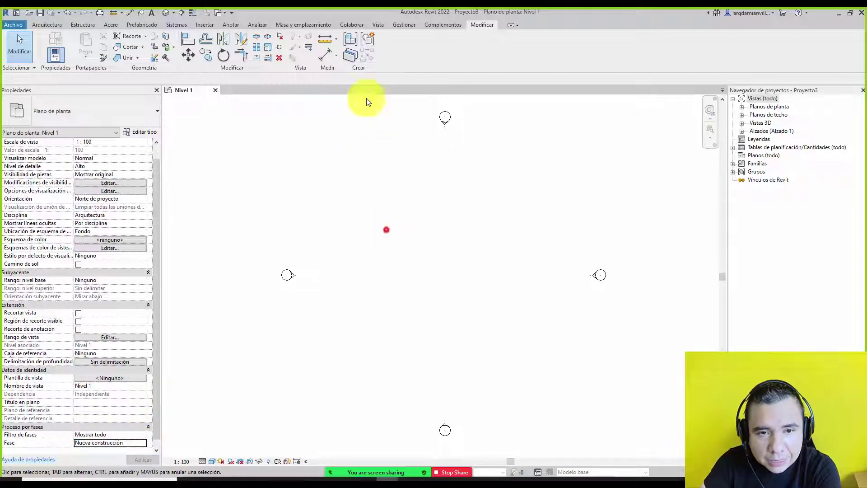
Step: Browse the Vista and Gestionar tabs, then bring up the Arquitectura building tools
{"action": "left_click", "coordinate": [378, 26]}
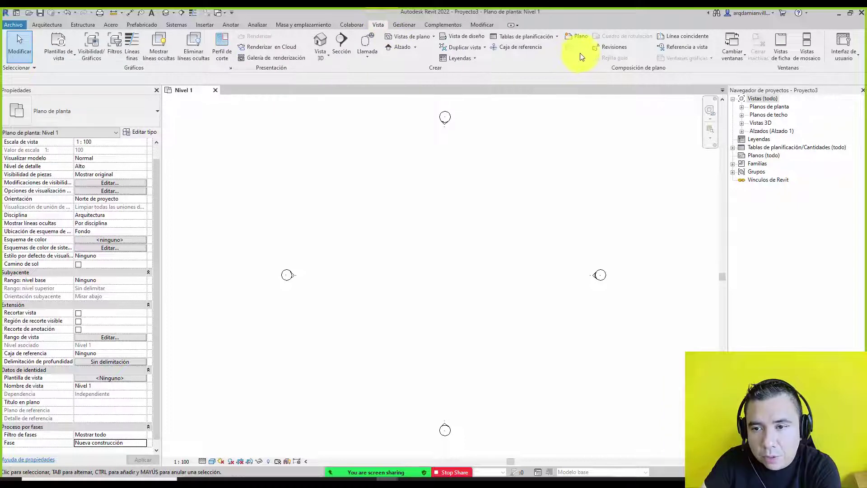
{"action": "left_click", "coordinate": [404, 25]}
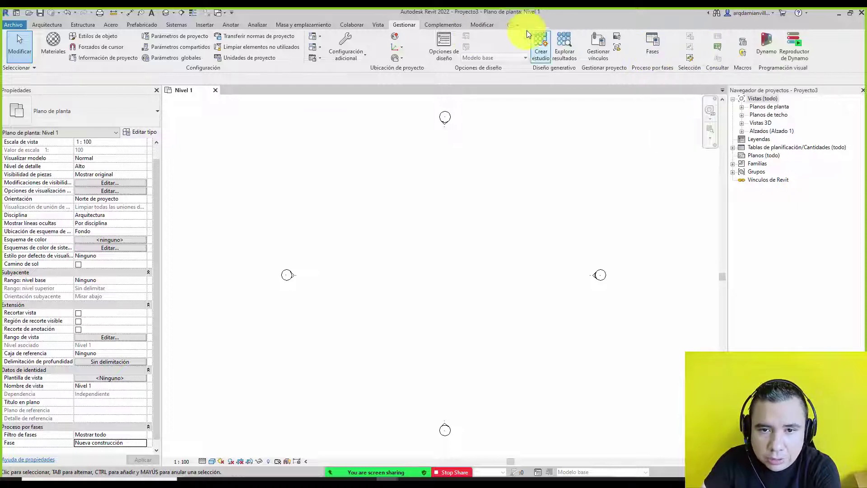
{"action": "left_click", "coordinate": [480, 23]}
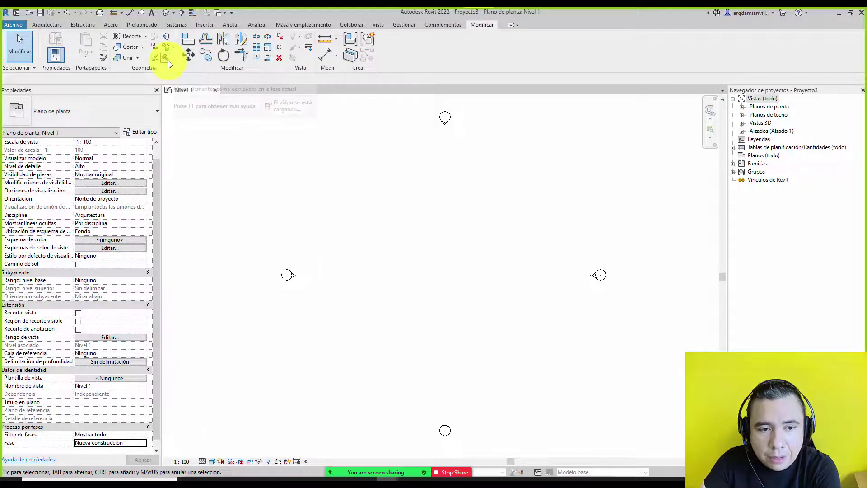
{"action": "left_click", "coordinate": [47, 24]}
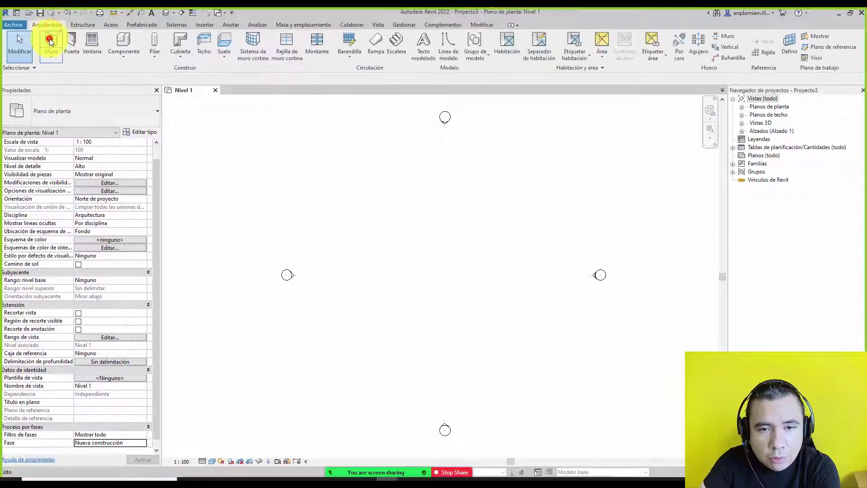
Step: Draw a rectangular enclosure of walls on Nivel 1 with the Muro rectangle option
{"action": "left_click", "coordinate": [50, 41]}
{"action": "left_click", "coordinate": [395, 37]}
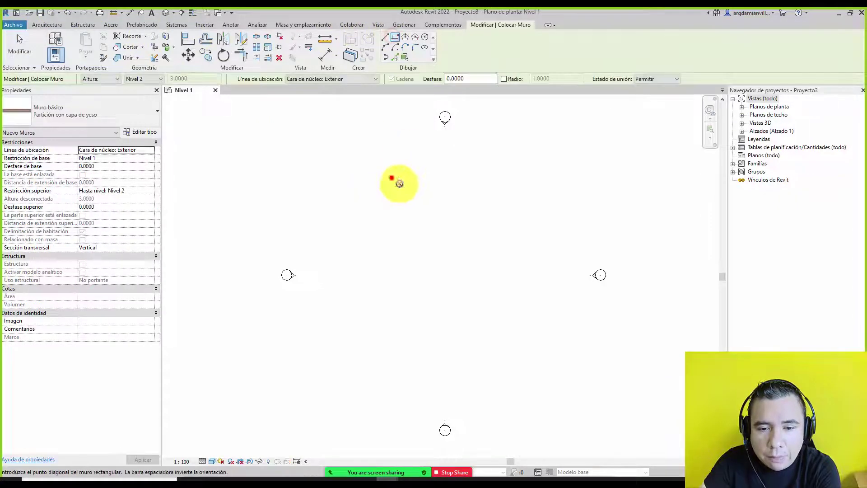
{"action": "left_click", "coordinate": [392, 178]}
{"action": "left_click", "coordinate": [461, 259]}
Step: Add crossing vertical and horizontal interior walls joining opposite wall midpoints
{"action": "left_click", "coordinate": [385, 37]}
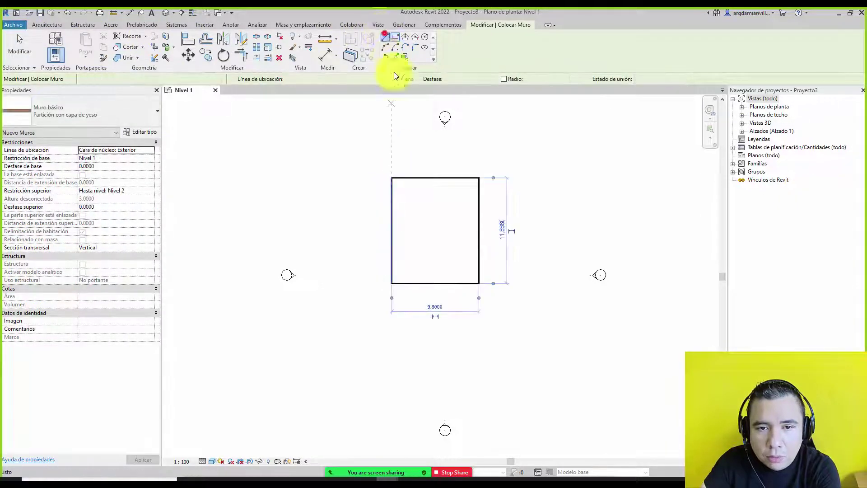
{"action": "left_click", "coordinate": [435, 178]}
{"action": "left_click", "coordinate": [435, 283]}
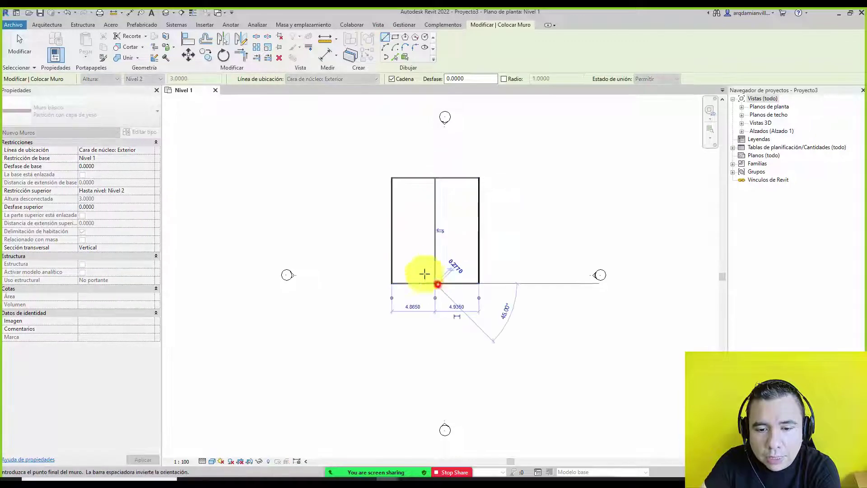
{"action": "key", "text": "Escape"}
{"action": "key", "text": "Escape"}
{"action": "left_click", "coordinate": [393, 233]}
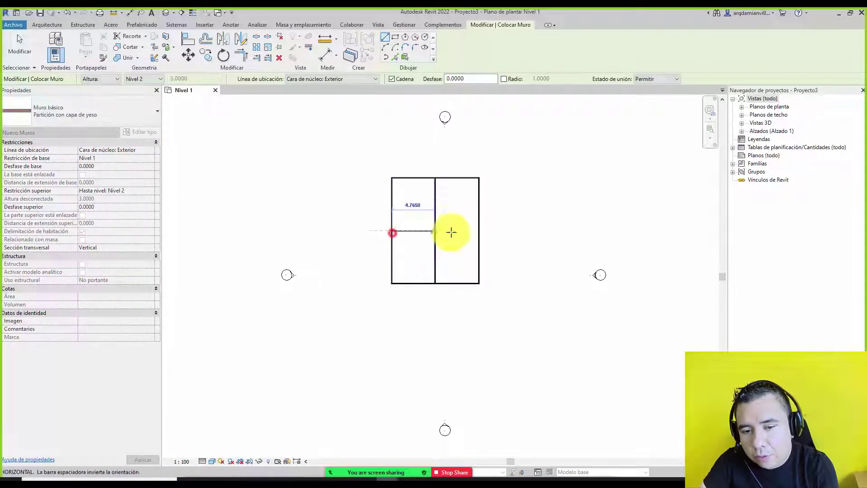
{"action": "left_click", "coordinate": [480, 231]}
{"action": "scroll", "coordinate": [440, 220], "scroll_direction": "up", "scroll_amount": 1}
{"action": "scroll", "coordinate": [440, 220], "scroll_direction": "up", "scroll_amount": 2}
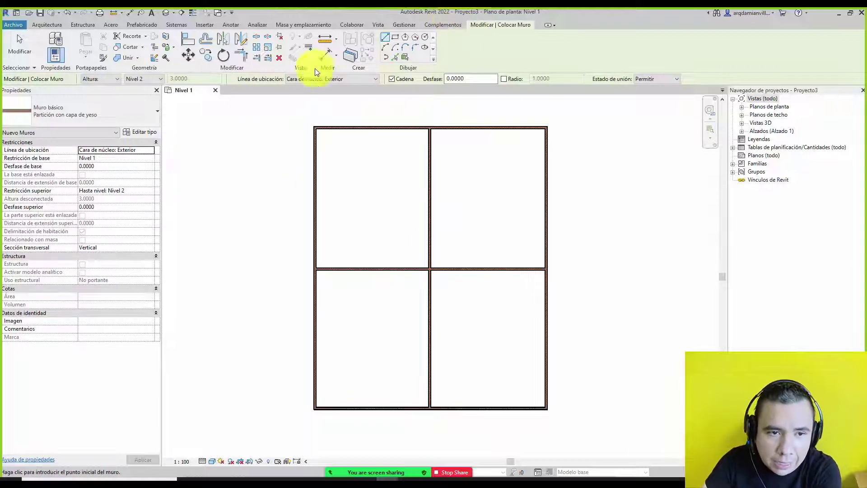
Step: Mark the vertical and horizontal interior walls as demolished with Derribar
{"action": "left_click", "coordinate": [166, 60]}
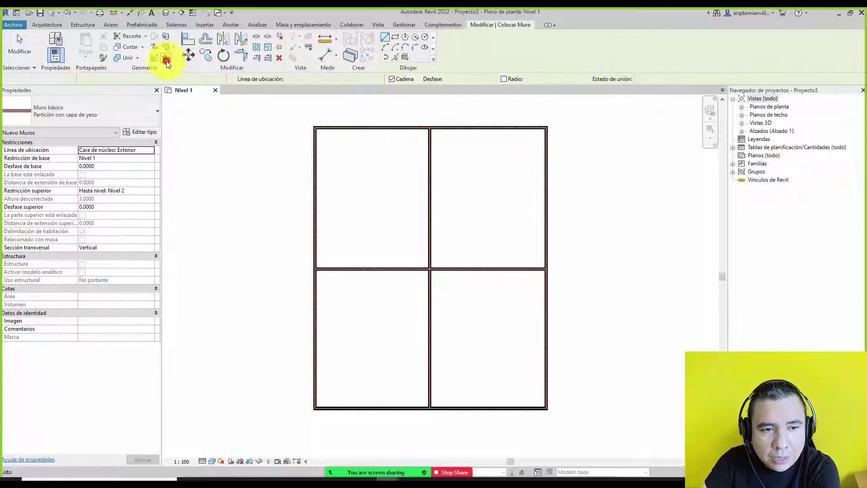
{"action": "left_click", "coordinate": [432, 204]}
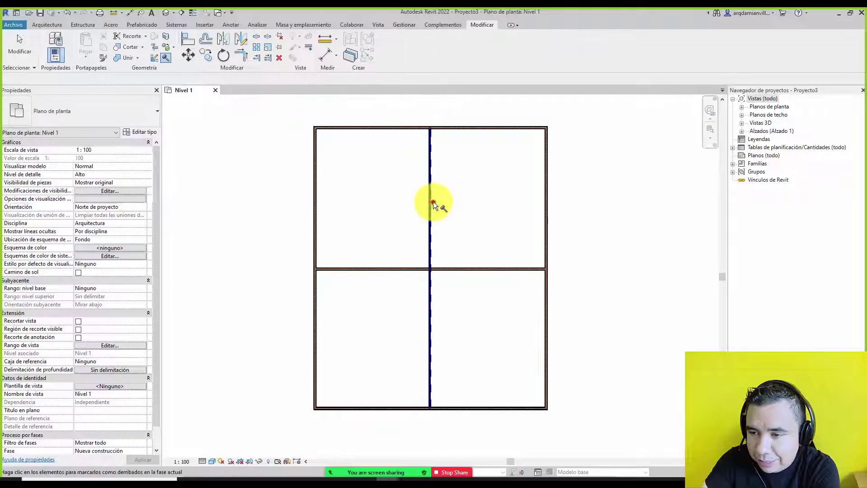
{"action": "left_click", "coordinate": [472, 270]}
{"action": "left_click", "coordinate": [18, 45]}
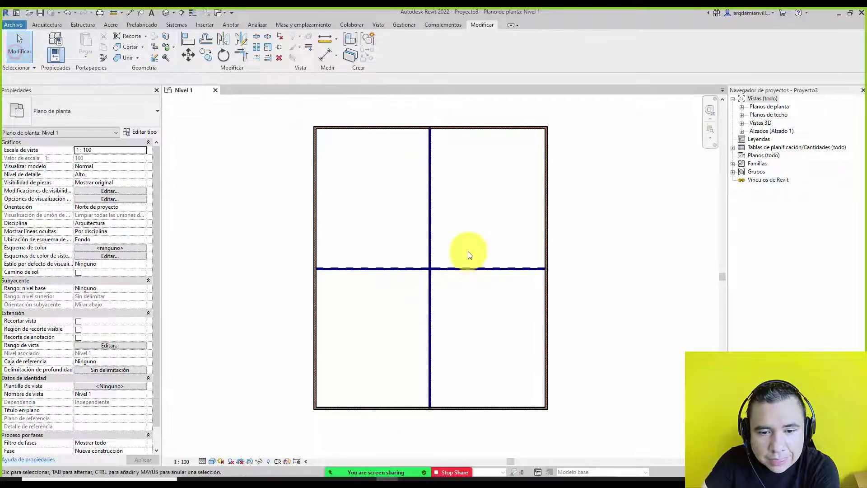
{"action": "scroll", "coordinate": [452, 253], "scroll_direction": "up", "scroll_amount": 2}
{"action": "scroll", "coordinate": [434, 251], "scroll_direction": "up", "scroll_amount": 2}
{"action": "scroll", "coordinate": [441, 246], "scroll_direction": "down", "scroll_amount": 2}
{"action": "scroll", "coordinate": [444, 244], "scroll_direction": "down", "scroll_amount": 2}
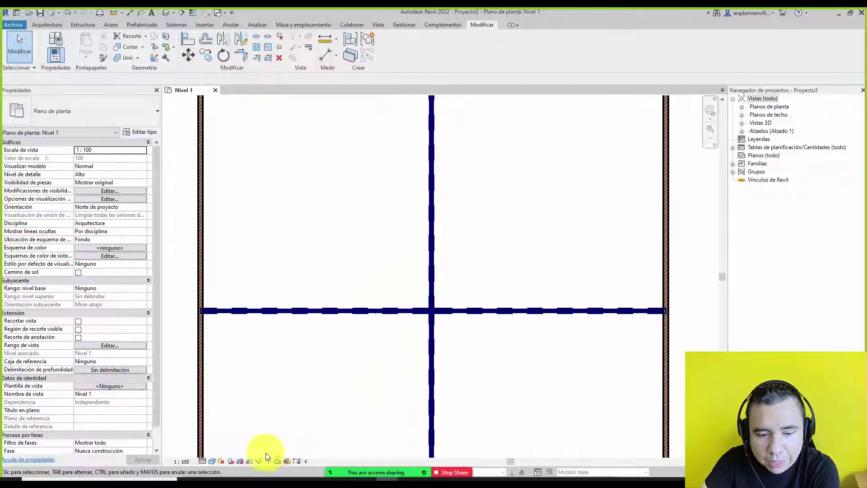
Step: Set the plan's detail level to show walls as thin outlines, recentring the room
{"action": "left_click", "coordinate": [214, 463]}
{"action": "left_click", "coordinate": [244, 425]}
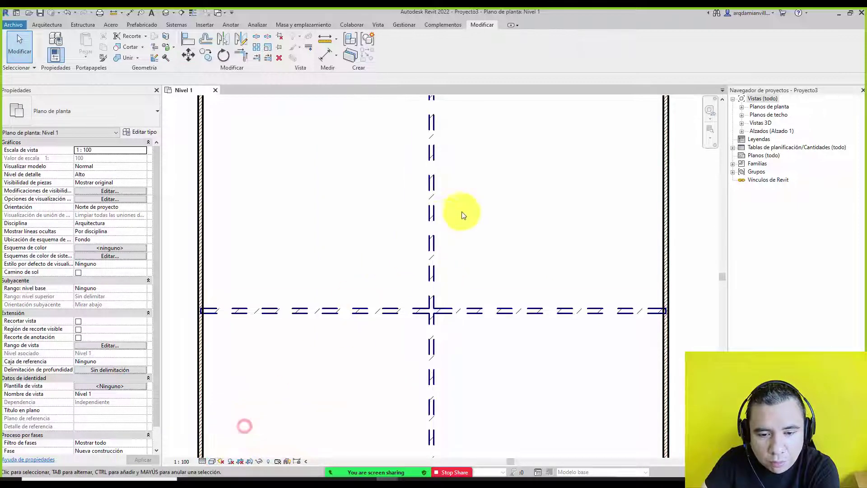
{"action": "scroll", "coordinate": [479, 239], "scroll_direction": "down", "scroll_amount": 3}
{"action": "scroll", "coordinate": [483, 249], "scroll_direction": "up", "scroll_amount": 2}
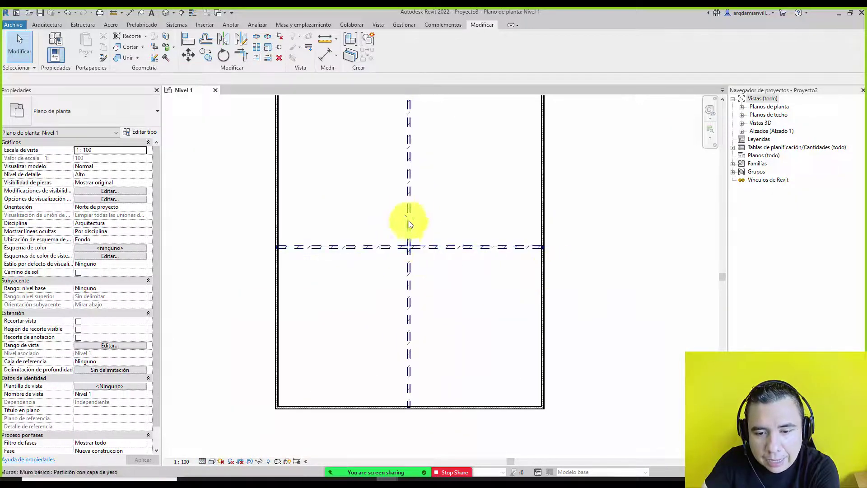
{"action": "middle_click_drag", "start_coordinate": [523, 265], "coordinate": [514, 301]}
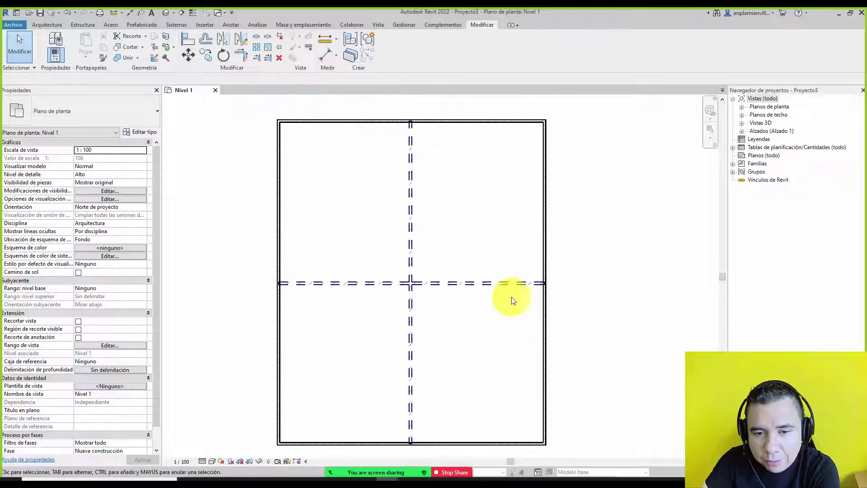
Step: Start a new schedule/quantities table, then cancel that first setup
{"action": "left_click", "coordinate": [379, 24]}
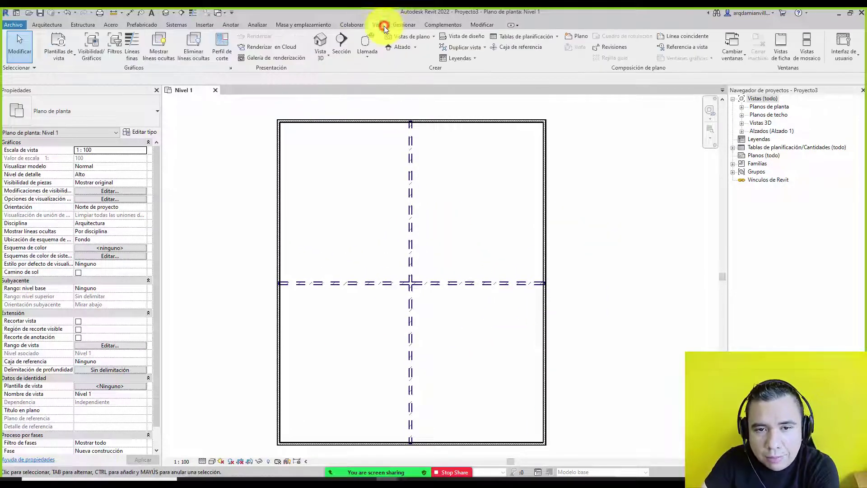
{"action": "left_click", "coordinate": [521, 35]}
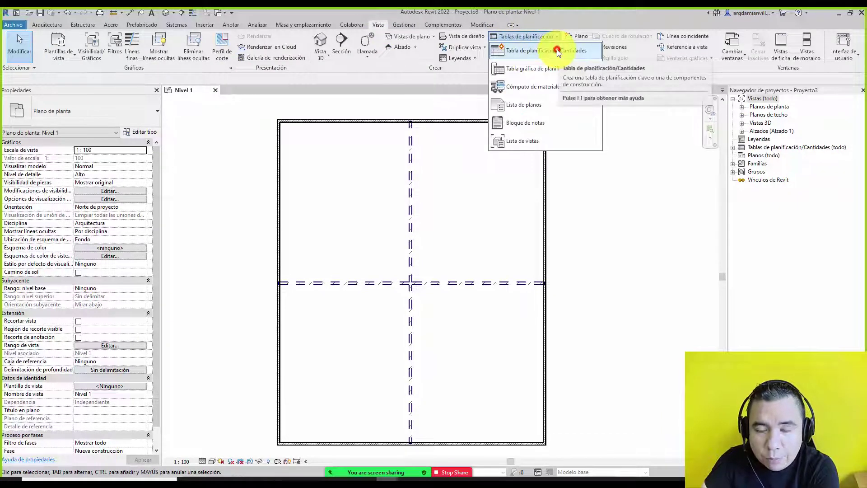
{"action": "left_click", "coordinate": [557, 50]}
{"action": "left_click_drag", "start_coordinate": [435, 115], "coordinate": [429, 204]}
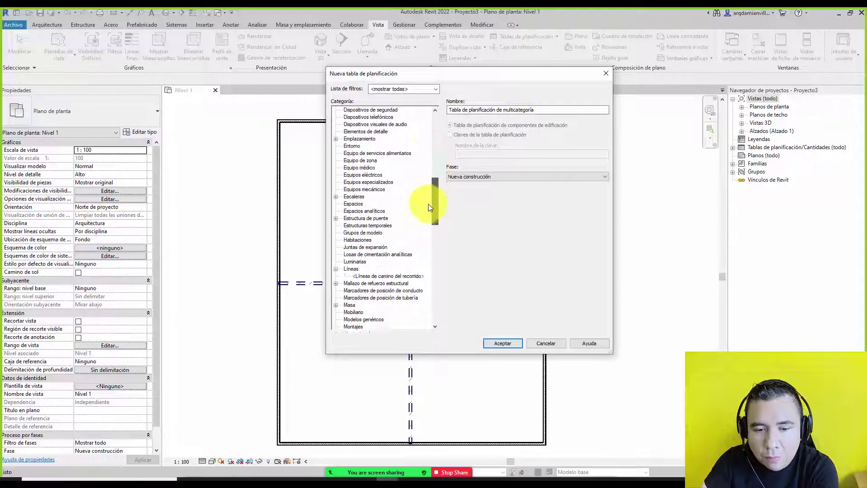
{"action": "scroll", "coordinate": [380, 232], "scroll_direction": "down", "scroll_amount": 1}
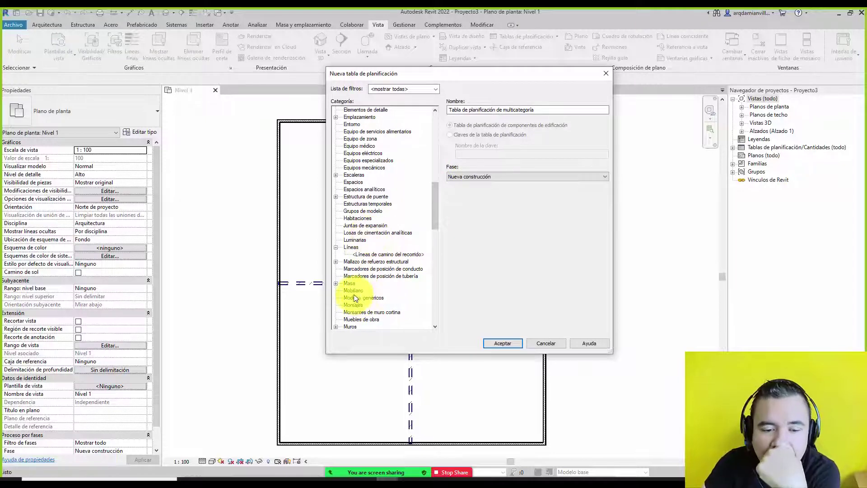
{"action": "double_click", "coordinate": [354, 325]}
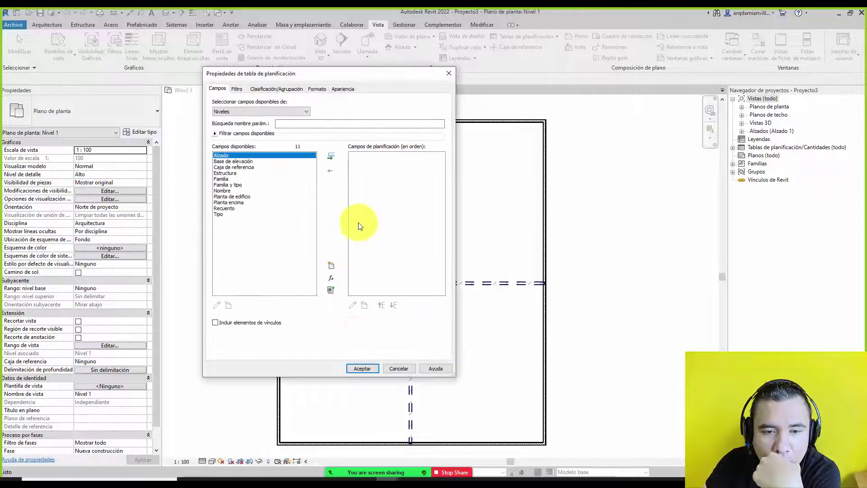
{"action": "left_click", "coordinate": [398, 369]}
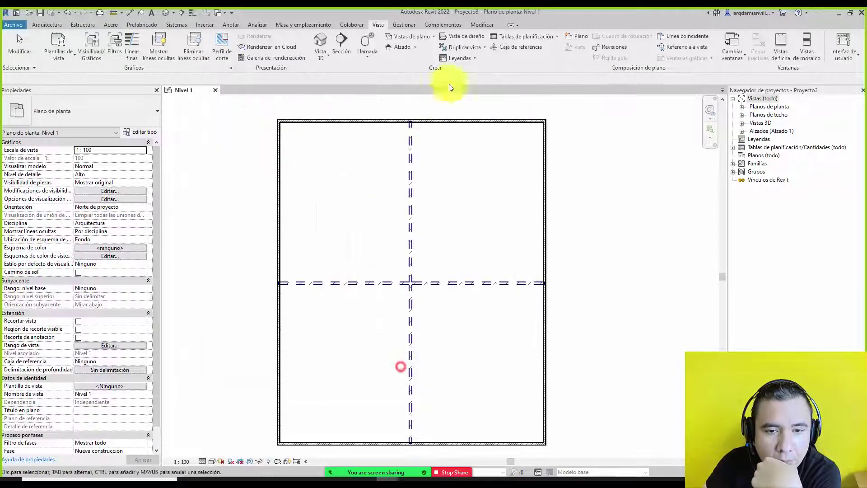
Step: Start a new schedule/quantities table for the Muros category
{"action": "left_click", "coordinate": [512, 37]}
{"action": "left_click", "coordinate": [518, 48]}
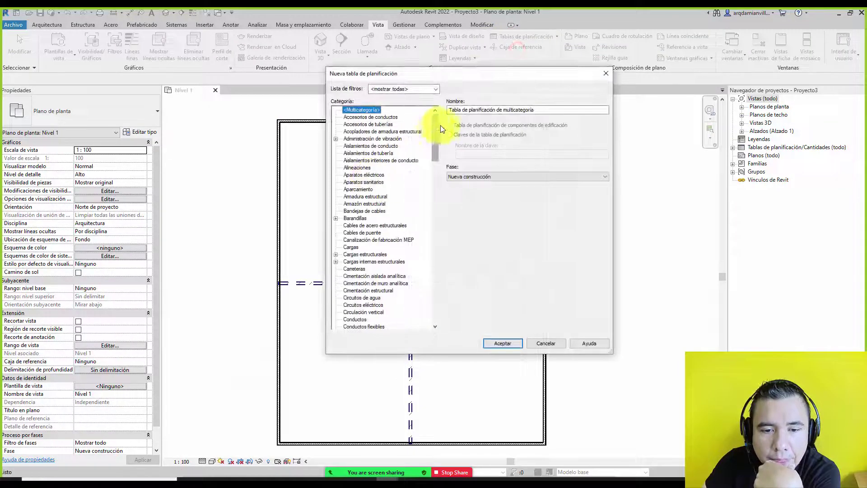
{"action": "left_click_drag", "start_coordinate": [433, 126], "coordinate": [426, 216]}
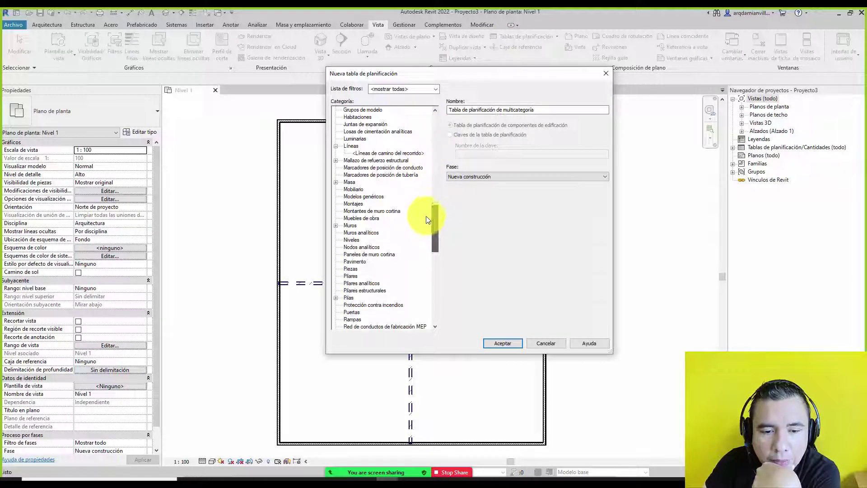
{"action": "left_click", "coordinate": [350, 225]}
{"action": "double_click", "coordinate": [350, 229]}
Step: Add the Fase de derribo and Familia y tipo fields, Familia y tipo first, and create the schedule
{"action": "left_click_drag", "start_coordinate": [312, 176], "coordinate": [311, 191]}
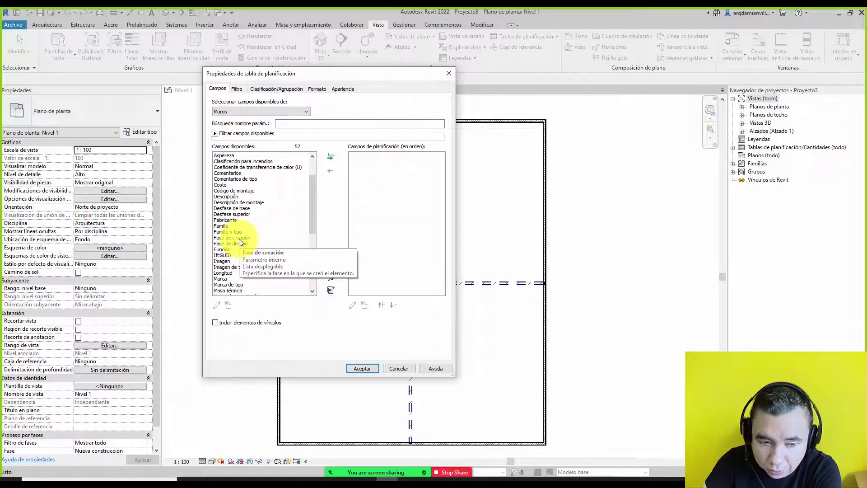
{"action": "left_click", "coordinate": [240, 244]}
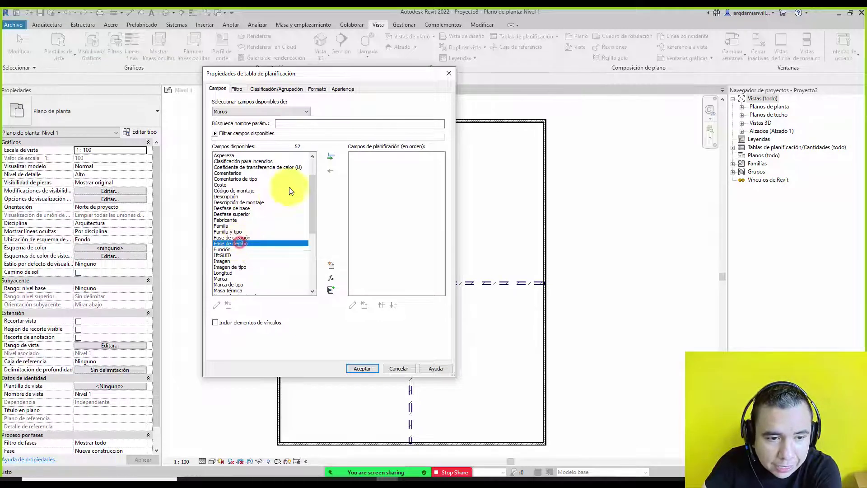
{"action": "left_click", "coordinate": [331, 157]}
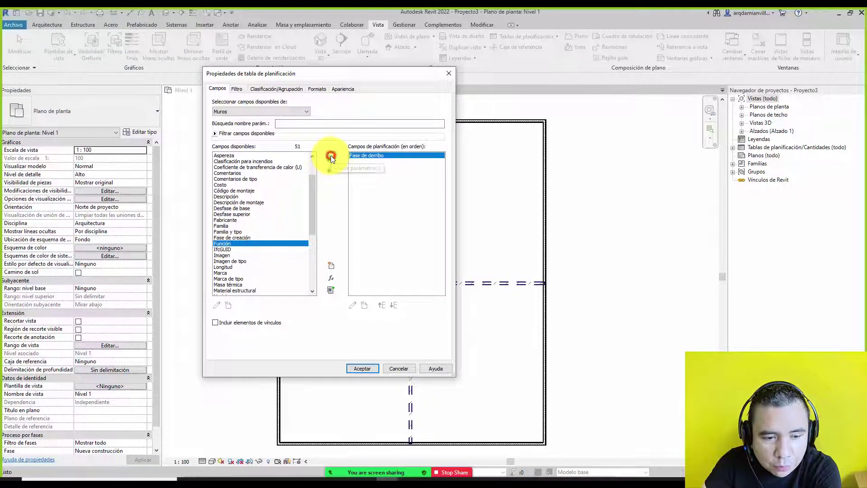
{"action": "mouse_move", "coordinate": [312, 197]}
{"action": "left_mouse_down"}
{"action": "mouse_move", "coordinate": [305, 242]}
{"action": "mouse_move", "coordinate": [310, 185]}
{"action": "left_mouse_up"}
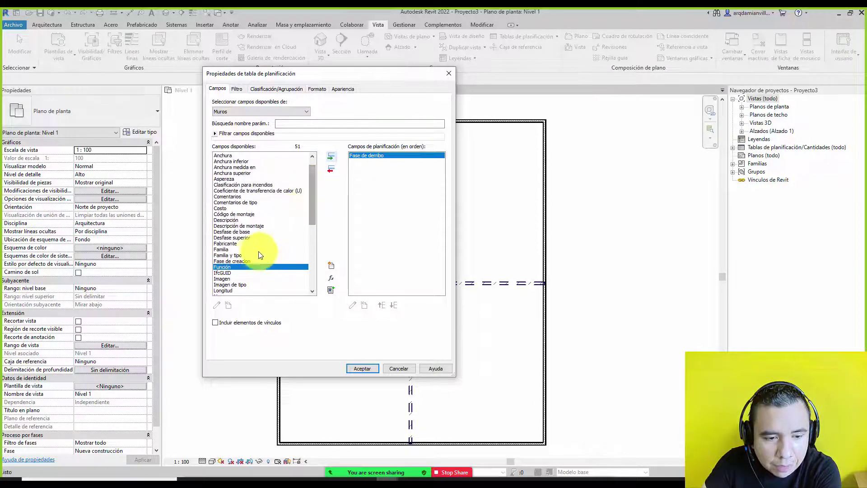
{"action": "left_click", "coordinate": [252, 255]}
{"action": "left_click", "coordinate": [331, 157]}
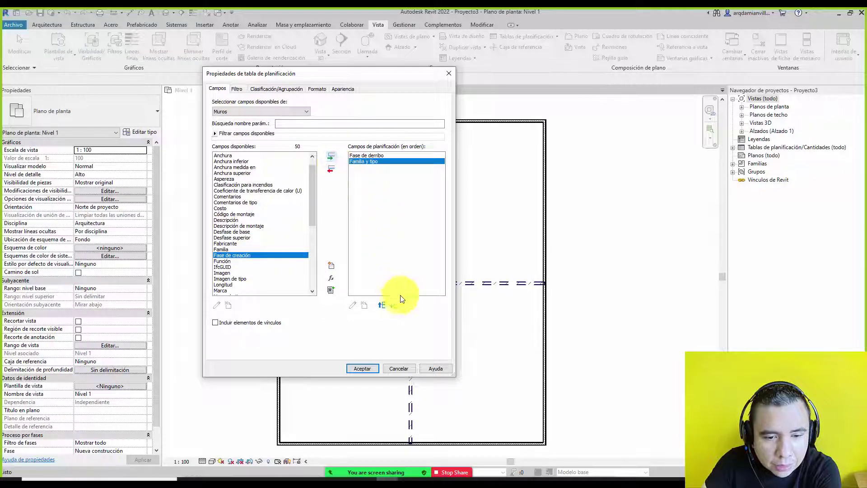
{"action": "left_click", "coordinate": [381, 306]}
{"action": "left_click", "coordinate": [368, 368]}
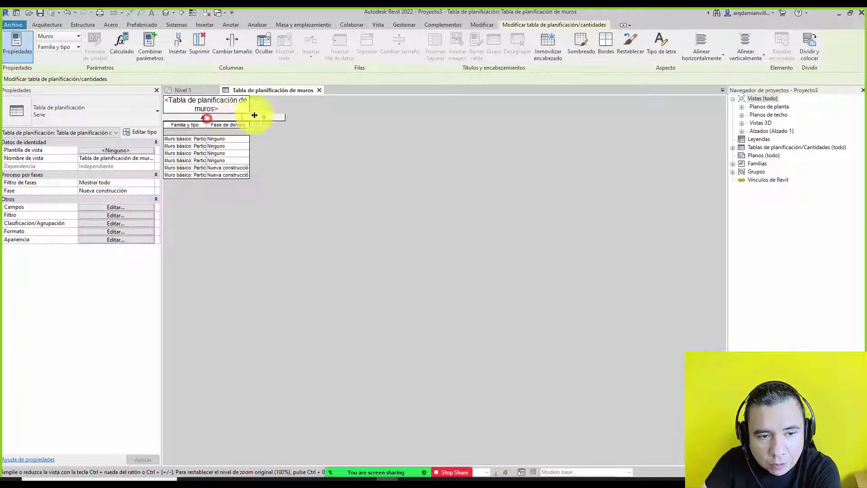
Step: Widen columns A and B, then inspect Fase de derribo dropdowns without changing values
{"action": "left_click_drag", "start_coordinate": [207, 119], "coordinate": [281, 120]}
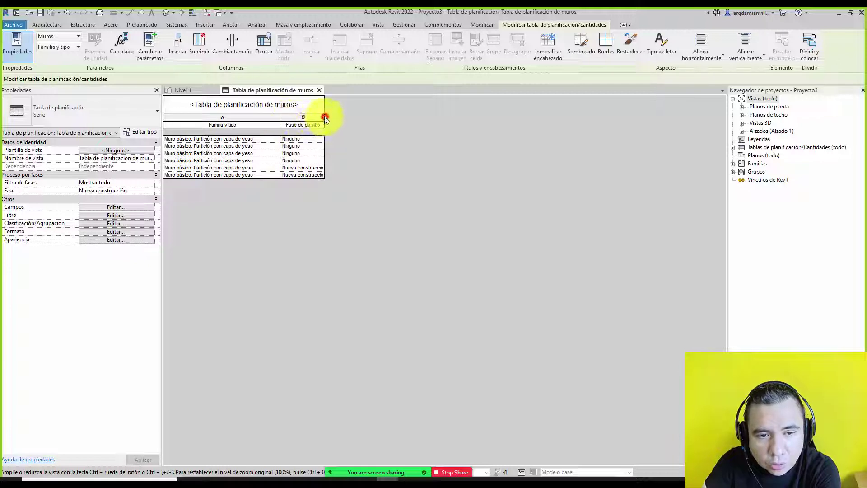
{"action": "left_click_drag", "start_coordinate": [324, 117], "coordinate": [425, 117]}
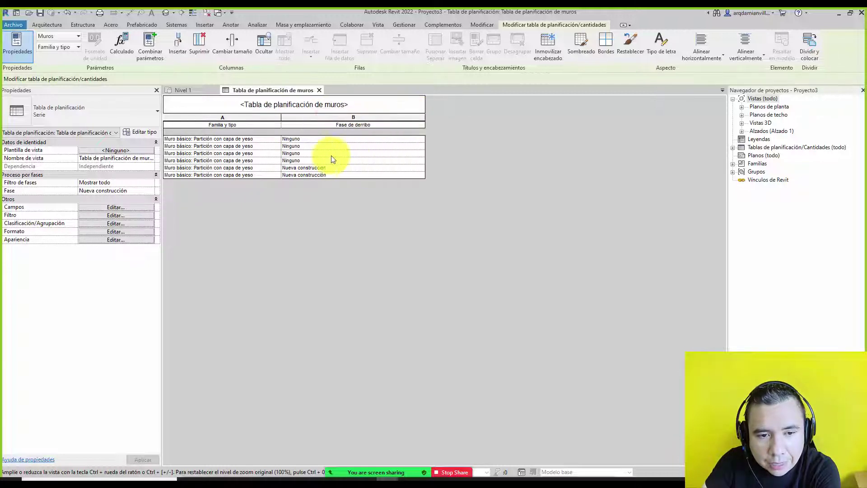
{"action": "left_click", "coordinate": [309, 140]}
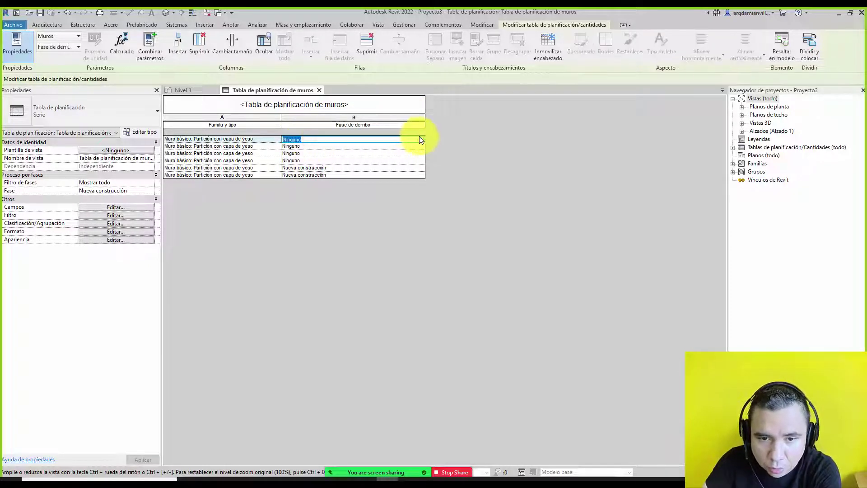
{"action": "left_click", "coordinate": [420, 139]}
{"action": "left_click", "coordinate": [354, 239]}
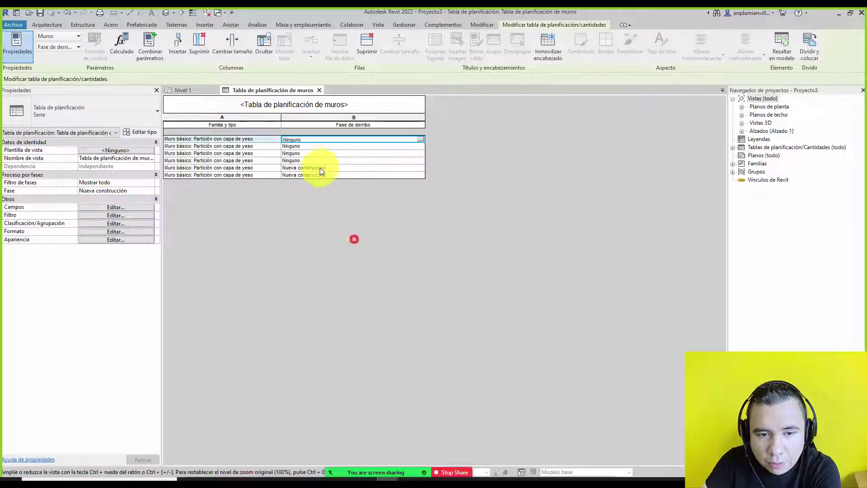
{"action": "left_click", "coordinate": [324, 167]}
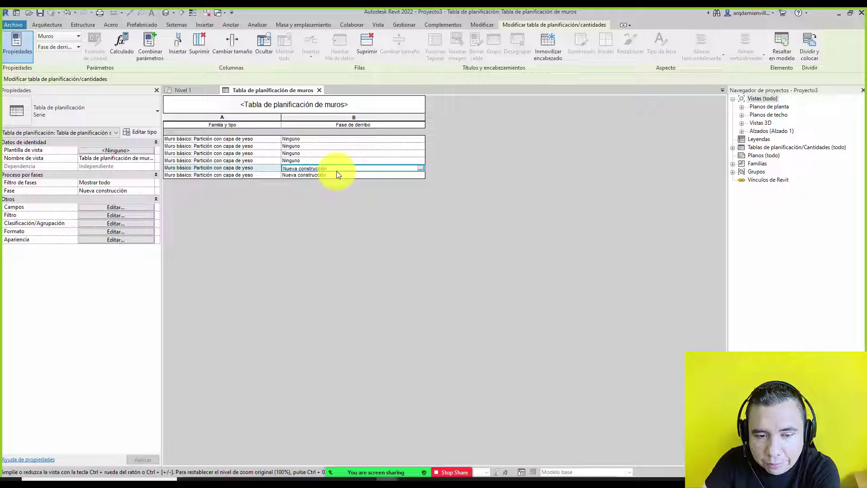
{"action": "left_click", "coordinate": [742, 106]}
Step: Open the Nivel 1 plan and select each interior wall to check its phases
{"action": "double_click", "coordinate": [767, 115]}
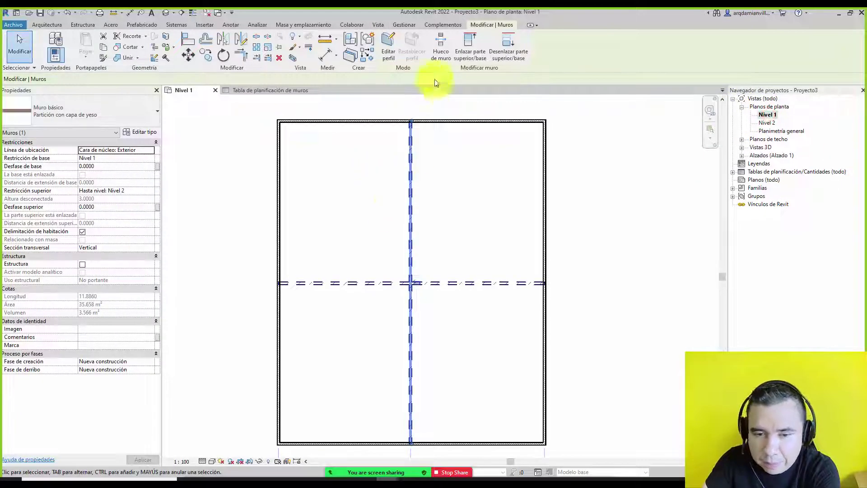
{"action": "scroll", "coordinate": [377, 212], "scroll_direction": "down", "scroll_amount": 2}
{"action": "scroll", "coordinate": [367, 253], "scroll_direction": "up", "scroll_amount": 1}
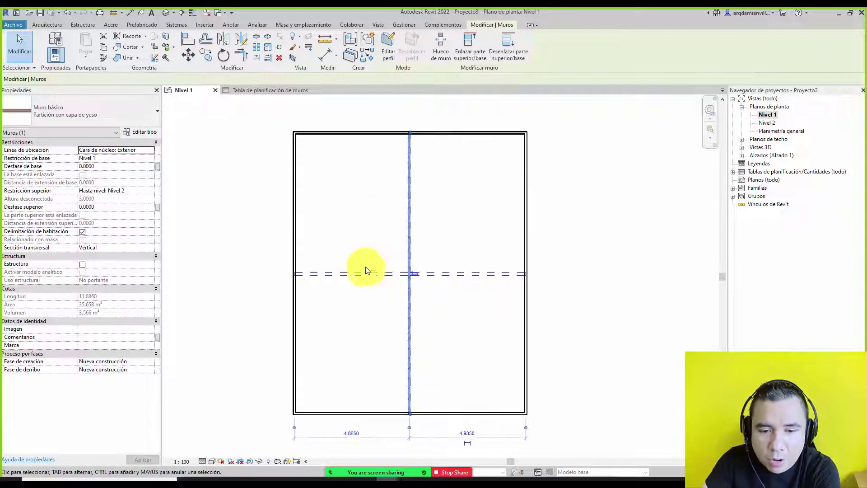
{"action": "left_click", "coordinate": [367, 222]}
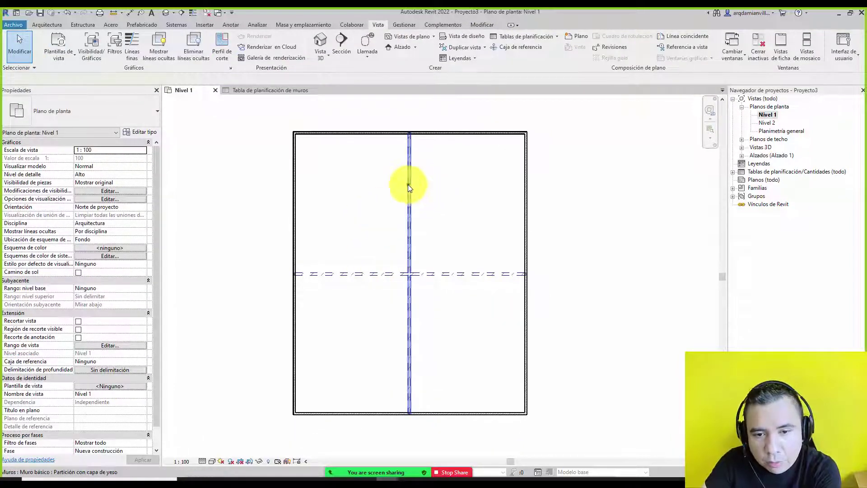
{"action": "left_click", "coordinate": [408, 184]}
{"action": "left_click", "coordinate": [368, 274]}
{"action": "left_click", "coordinate": [364, 205]}
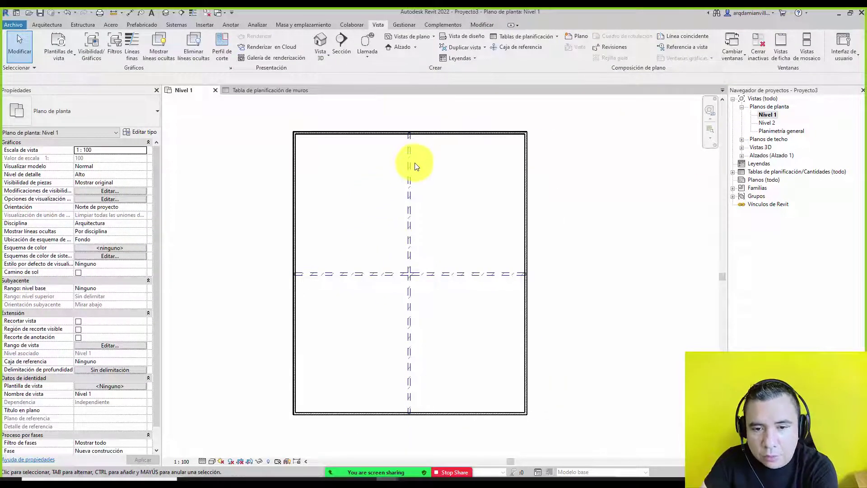
Step: Recheck both interior walls' Fase de derribo, ending with the vertical wall selected
{"action": "left_click", "coordinate": [412, 183]}
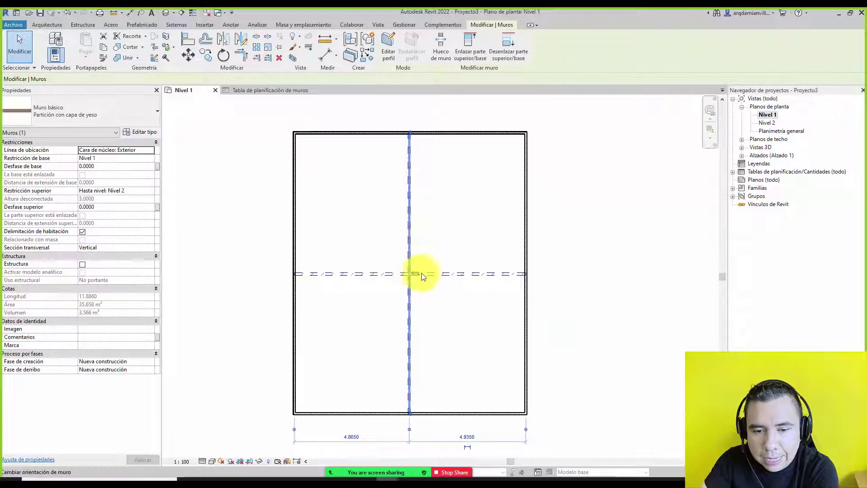
{"action": "left_click", "coordinate": [422, 292]}
{"action": "left_click", "coordinate": [510, 274]}
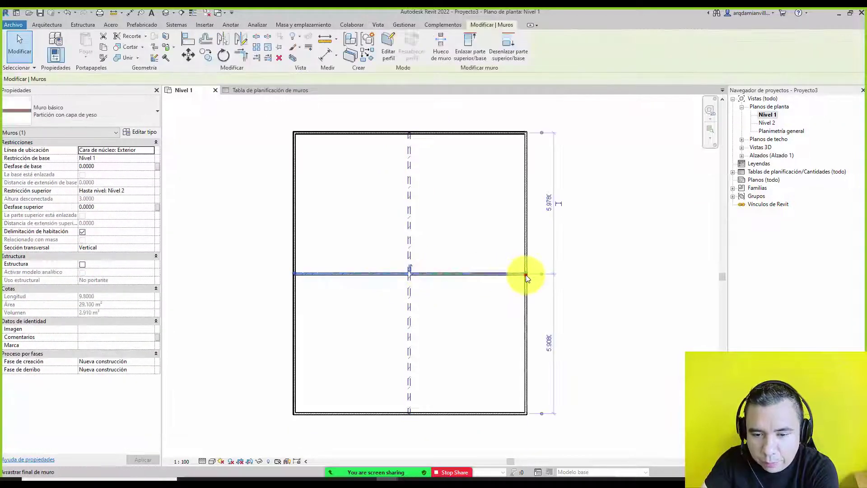
{"action": "left_click", "coordinate": [449, 274]}
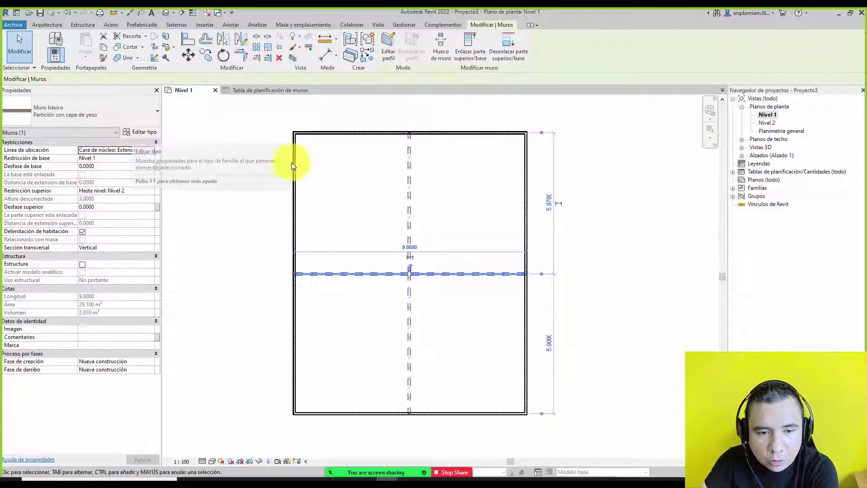
{"action": "left_click", "coordinate": [360, 203]}
{"action": "left_click", "coordinate": [405, 175]}
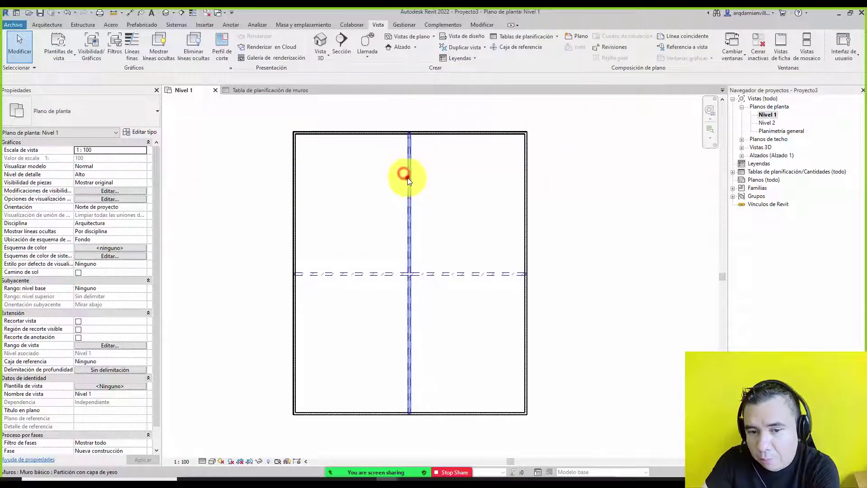
{"action": "left_click", "coordinate": [359, 273]}
{"action": "left_click", "coordinate": [365, 209]}
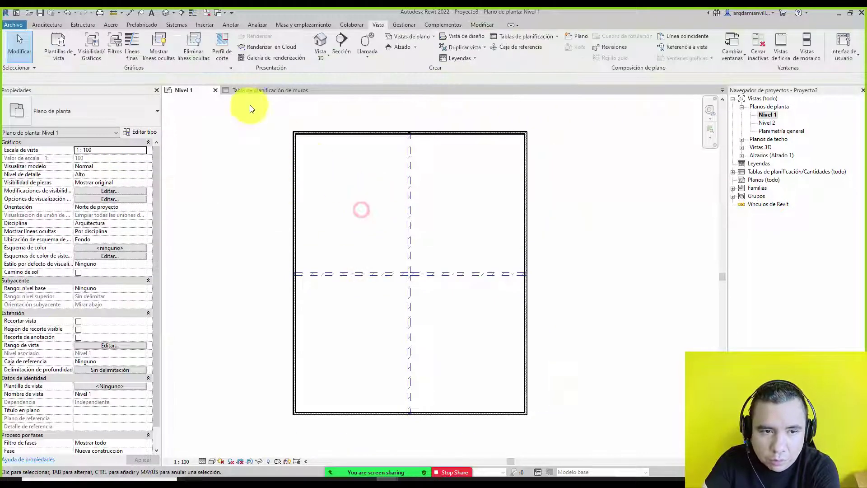
{"action": "left_click", "coordinate": [410, 182]}
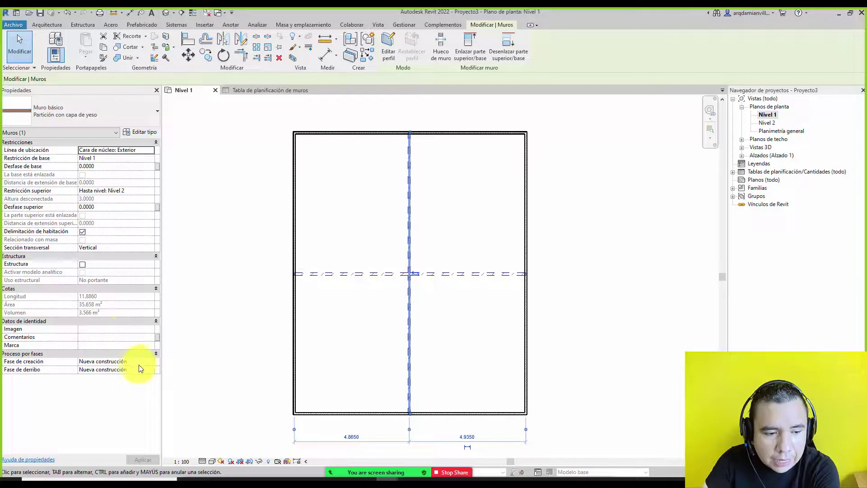
Step: Set the vertical interior wall's Fase de derribo to Ninguno and apply it
{"action": "left_click", "coordinate": [150, 362]}
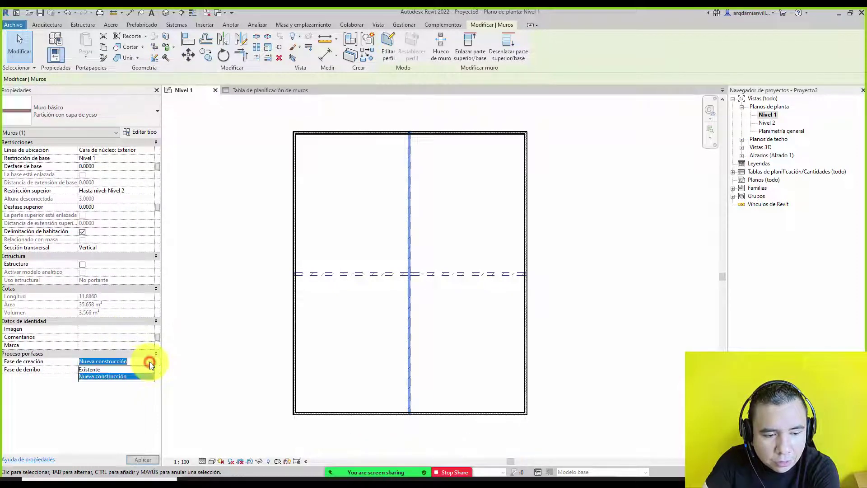
{"action": "left_click", "coordinate": [150, 368]}
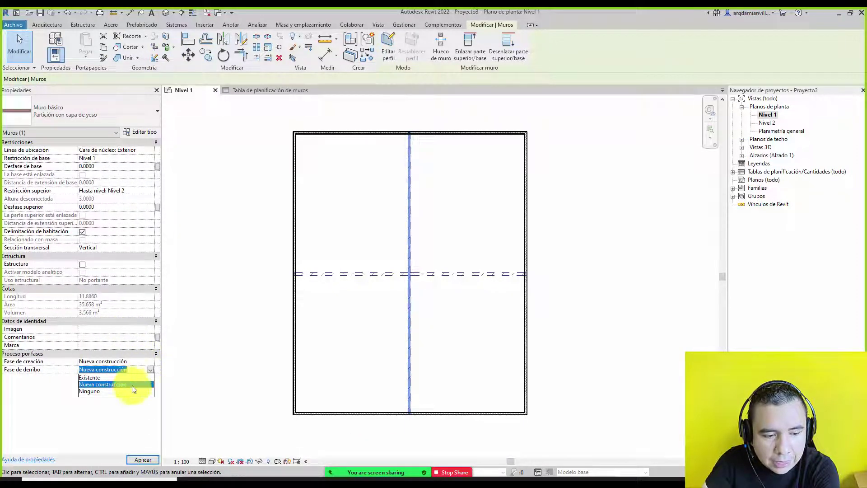
{"action": "left_click", "coordinate": [102, 391]}
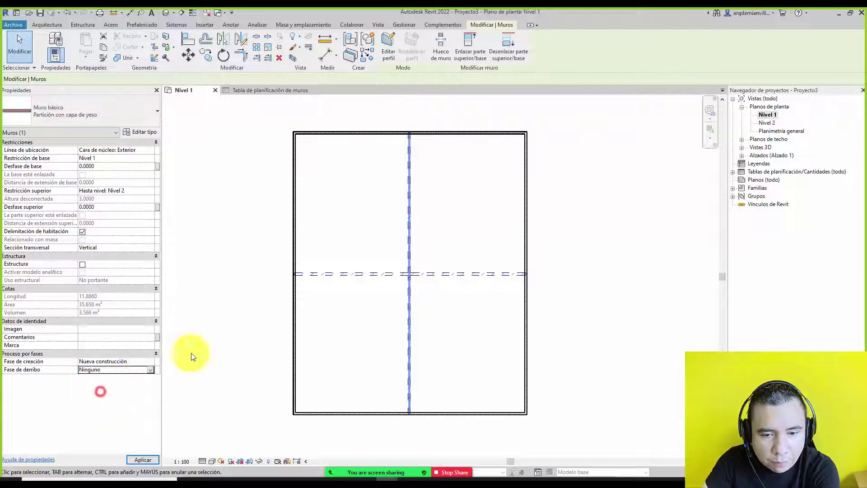
{"action": "left_click", "coordinate": [459, 209]}
Step: Set the horizontal interior wall's Fase de derribo to Ninguno, then verify it
{"action": "left_click", "coordinate": [440, 273]}
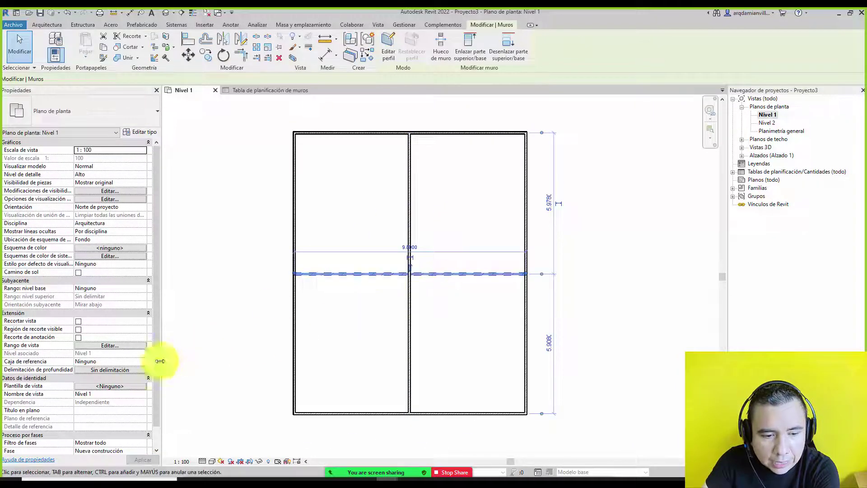
{"action": "left_click", "coordinate": [147, 372]}
{"action": "left_click", "coordinate": [150, 370]}
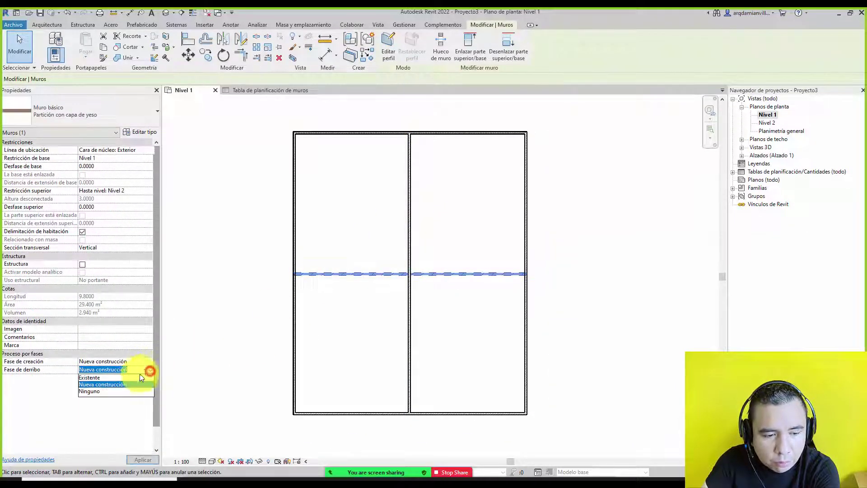
{"action": "left_click", "coordinate": [96, 391]}
{"action": "left_click", "coordinate": [467, 311]}
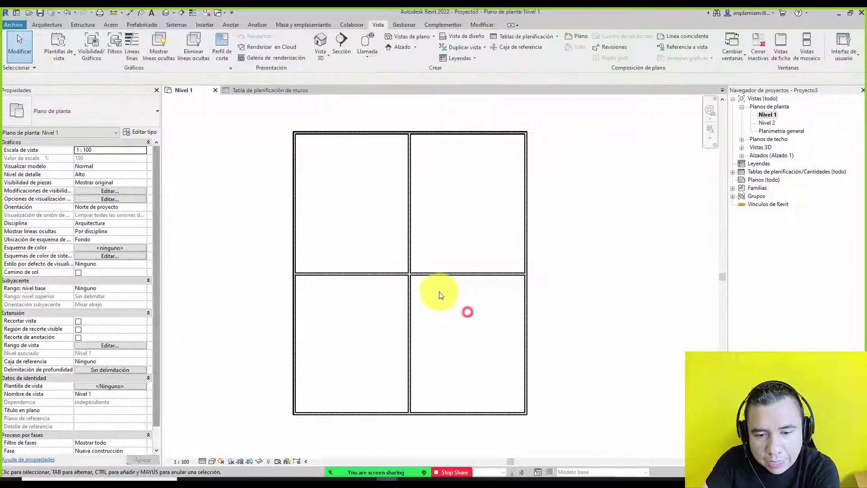
{"action": "scroll", "coordinate": [434, 290], "scroll_direction": "up", "scroll_amount": 2}
{"action": "scroll", "coordinate": [432, 290], "scroll_direction": "down", "scroll_amount": 3}
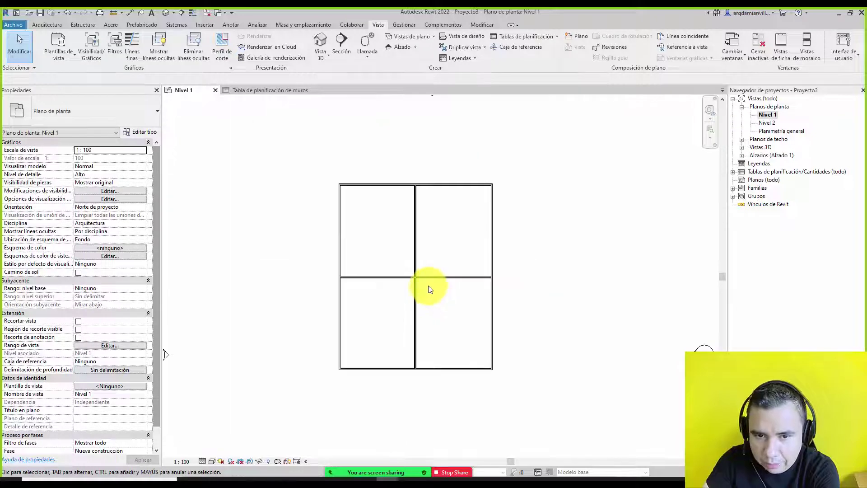
{"action": "scroll", "coordinate": [428, 289], "scroll_direction": "up", "scroll_amount": 2}
{"action": "left_click", "coordinate": [454, 272]}
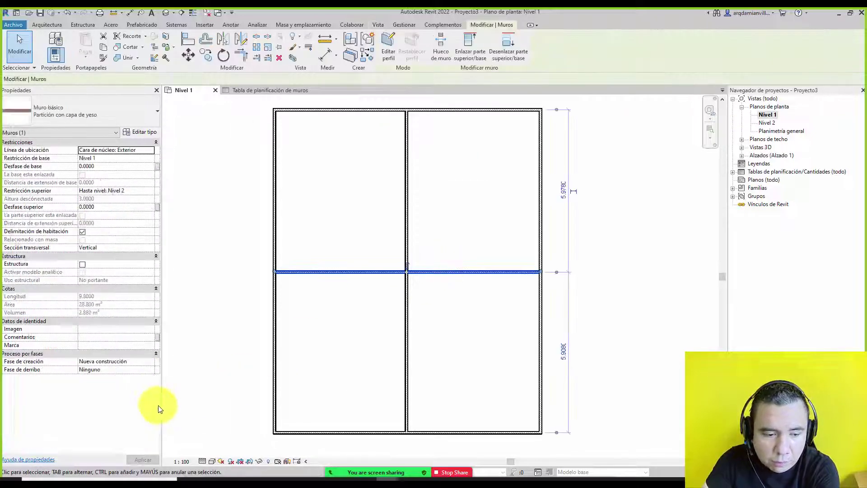
{"action": "left_click", "coordinate": [329, 345]}
{"action": "scroll", "coordinate": [390, 265], "scroll_direction": "down", "scroll_amount": 1}
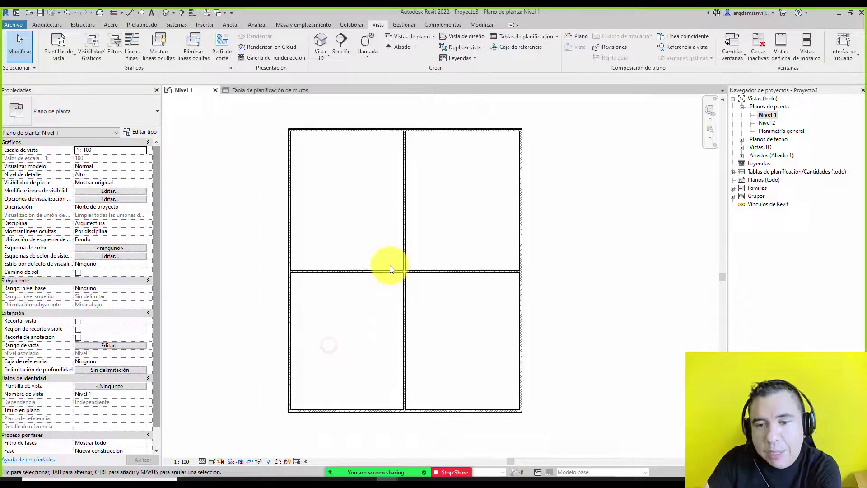